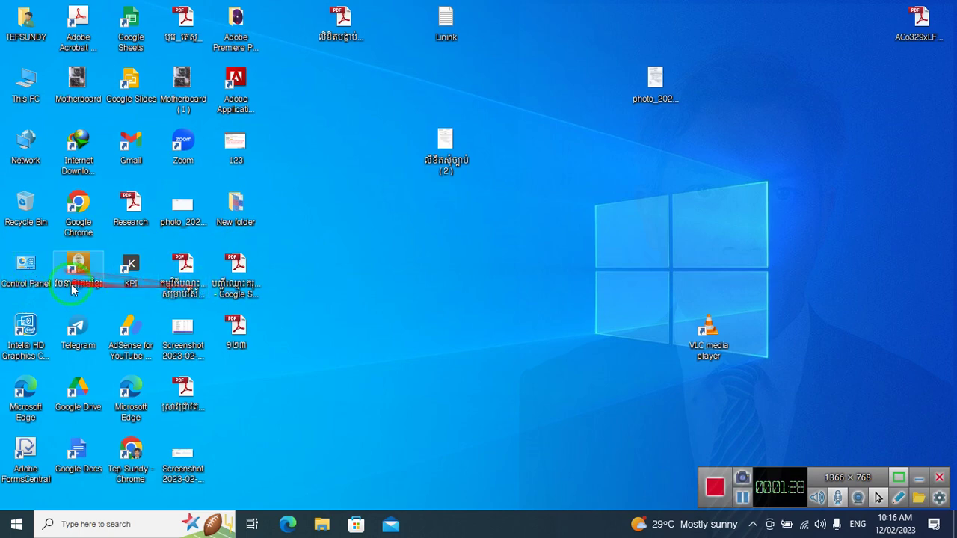
Open the Devices and Printers page of the Control Panel and bring the installed printers into view.
double_click(23, 272)
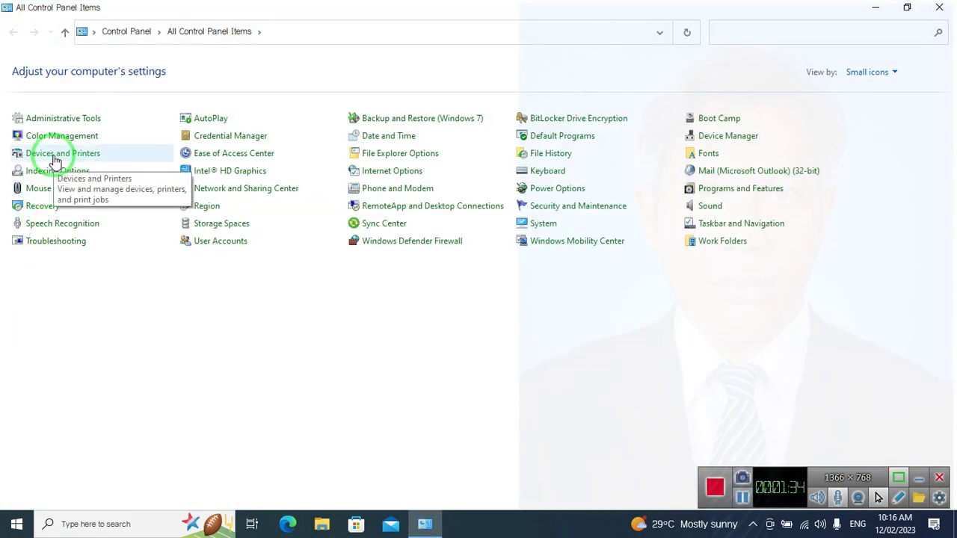
left_click(54, 154)
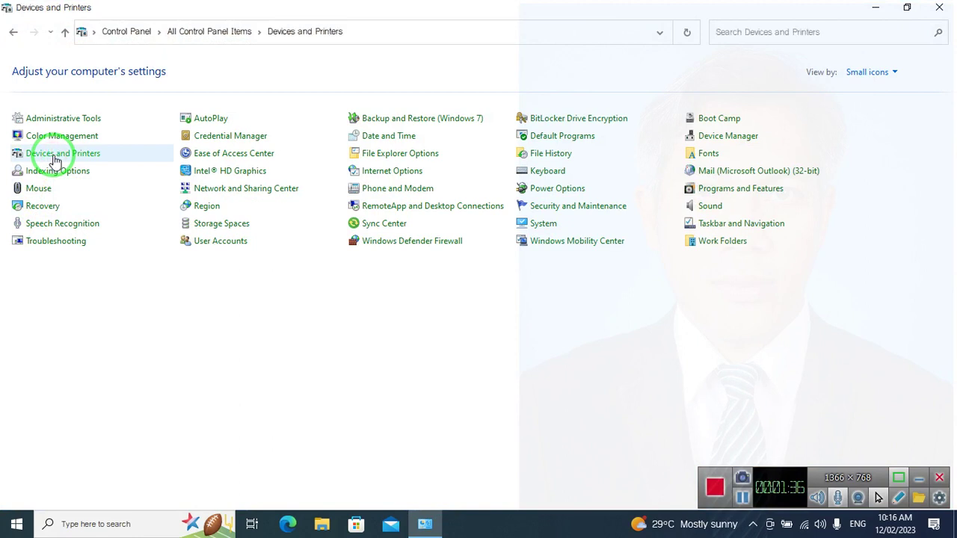
left_click_drag(55, 157, 495, 241)
scroll(471, 248, "down", 1)
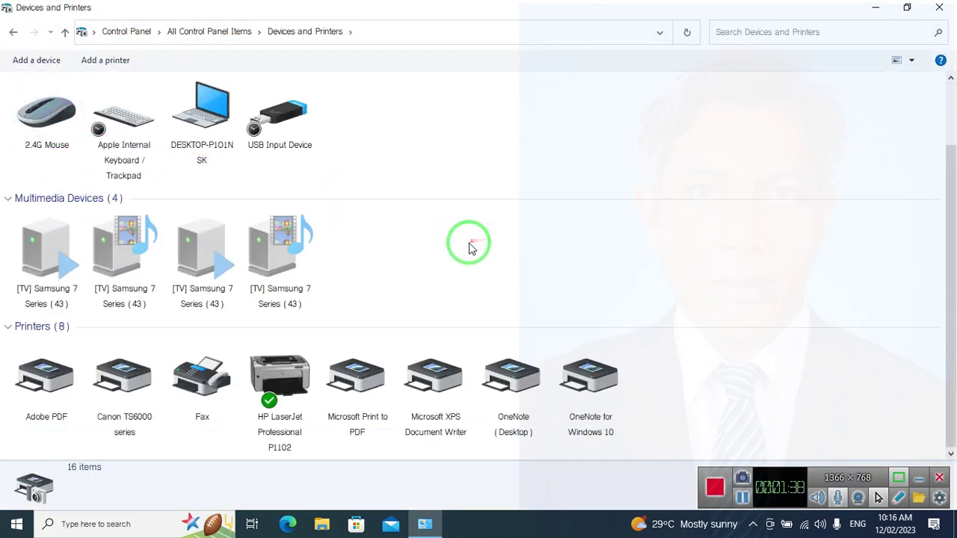
Open the printer properties of the HP LaserJet Professional P1102.
left_click(282, 410)
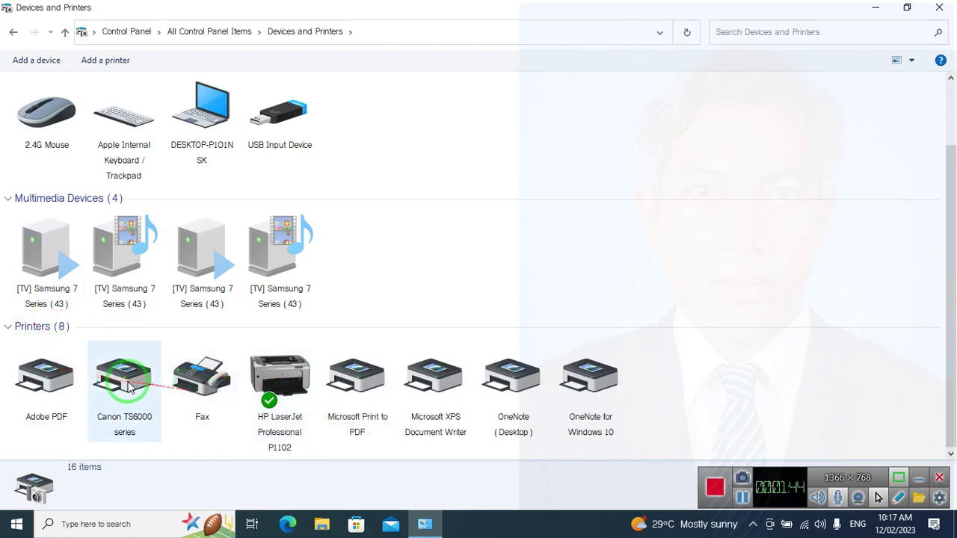
left_click(192, 384)
left_click(270, 384)
left_click(478, 393)
left_click(286, 384)
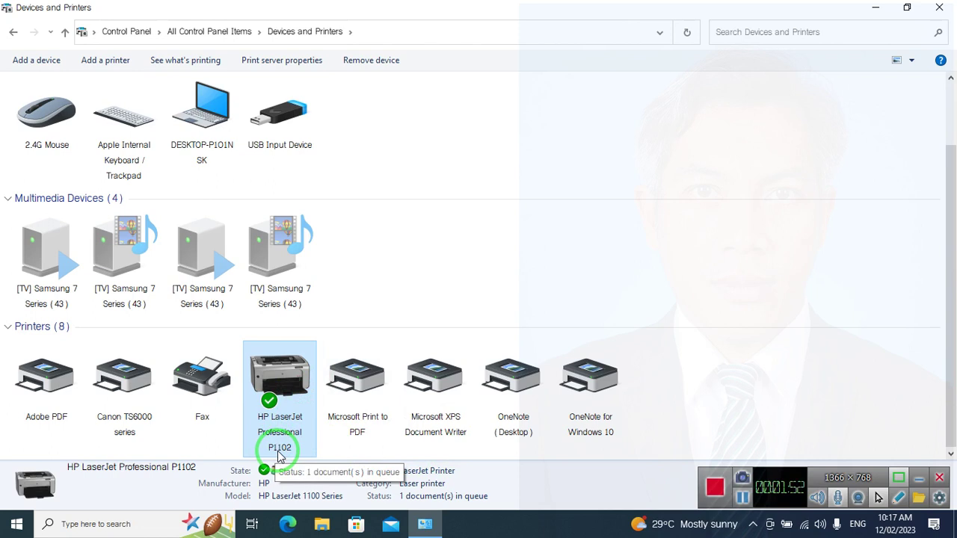
left_click(284, 402)
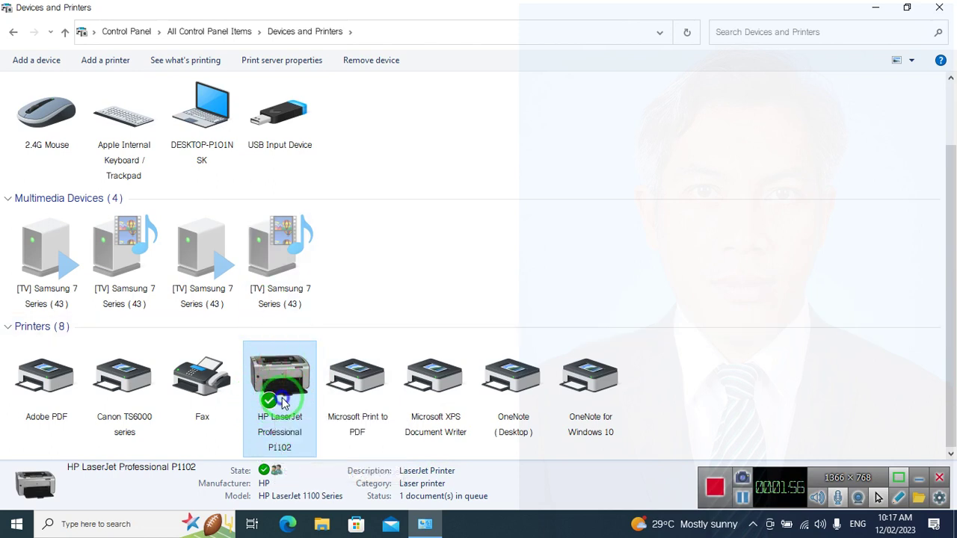
right_click(284, 402)
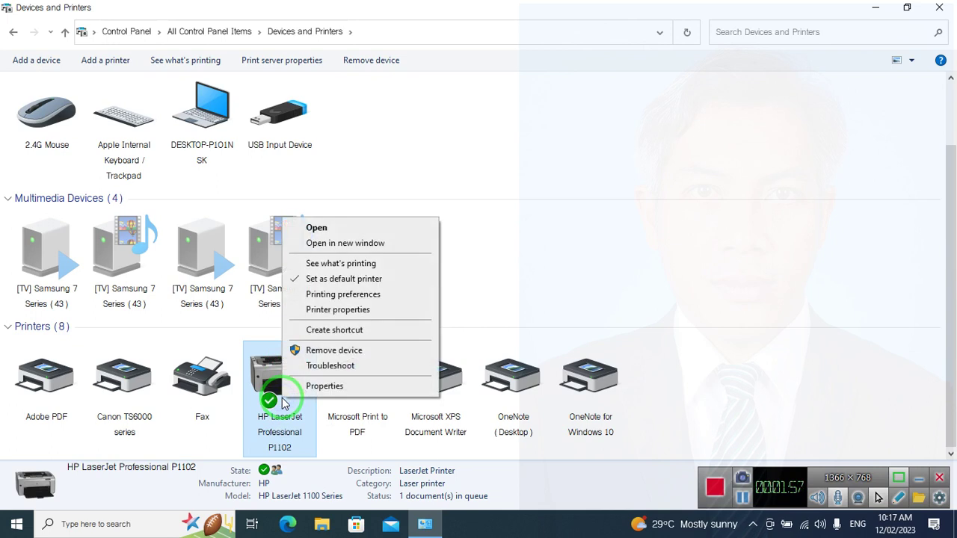
left_click(376, 311)
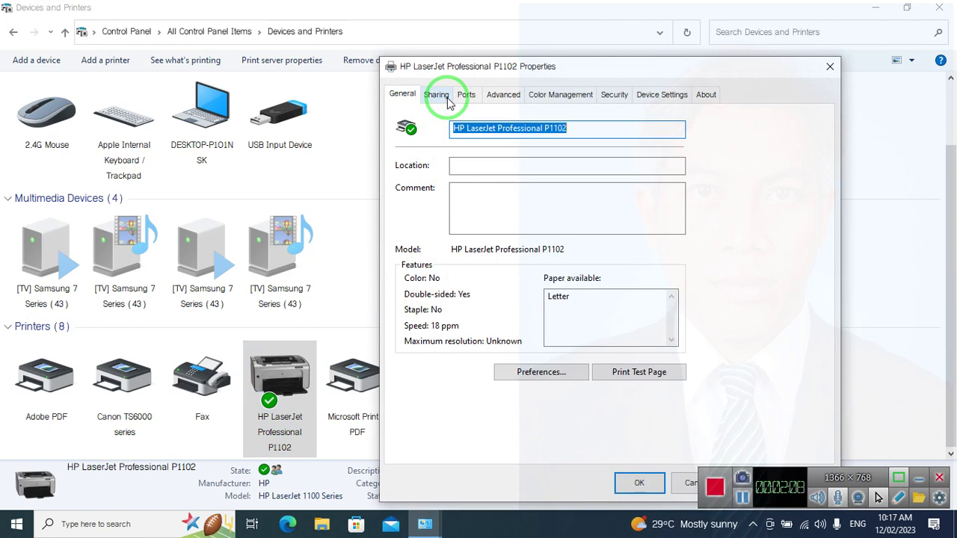
Open the HP LaserJet's printing preferences and set the paper size to A4.
left_click(523, 381)
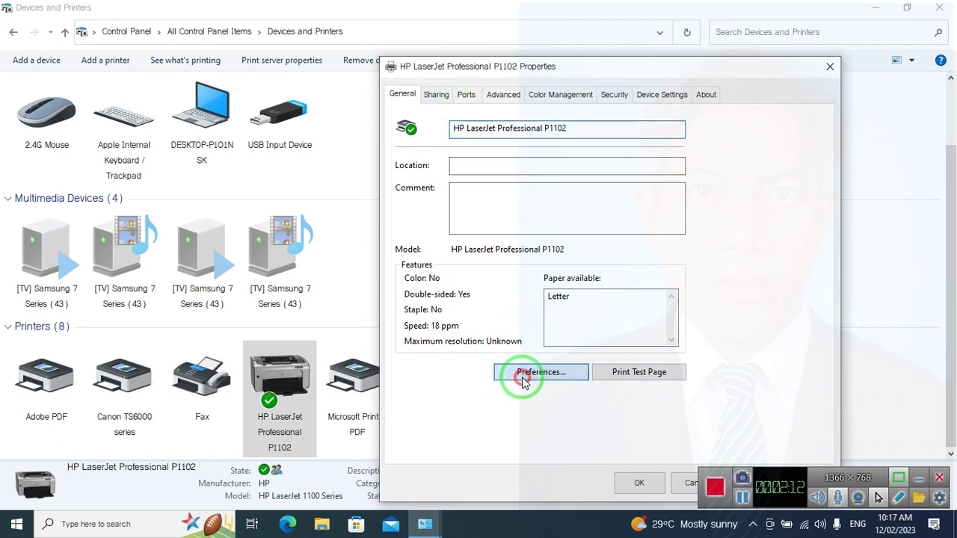
left_click_drag(614, 112, 372, 60)
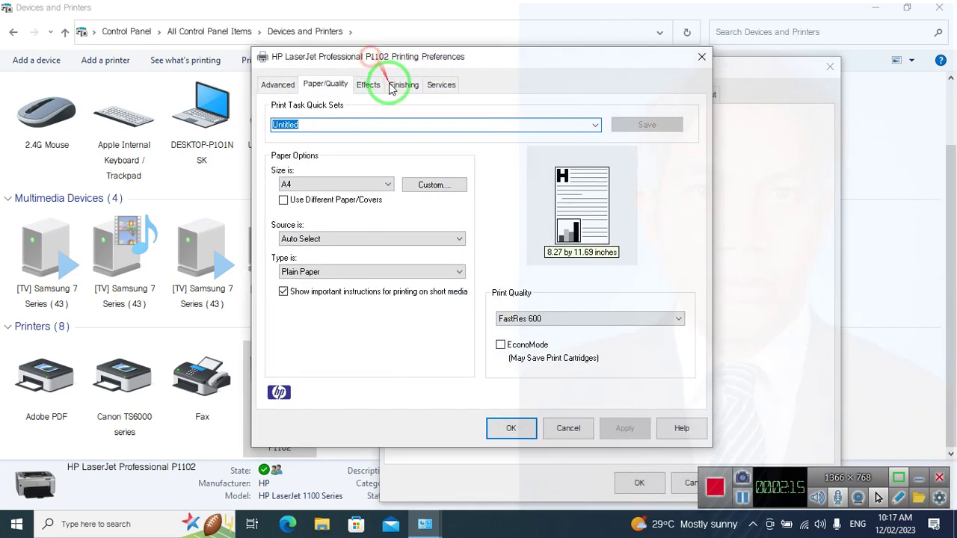
left_click(275, 174)
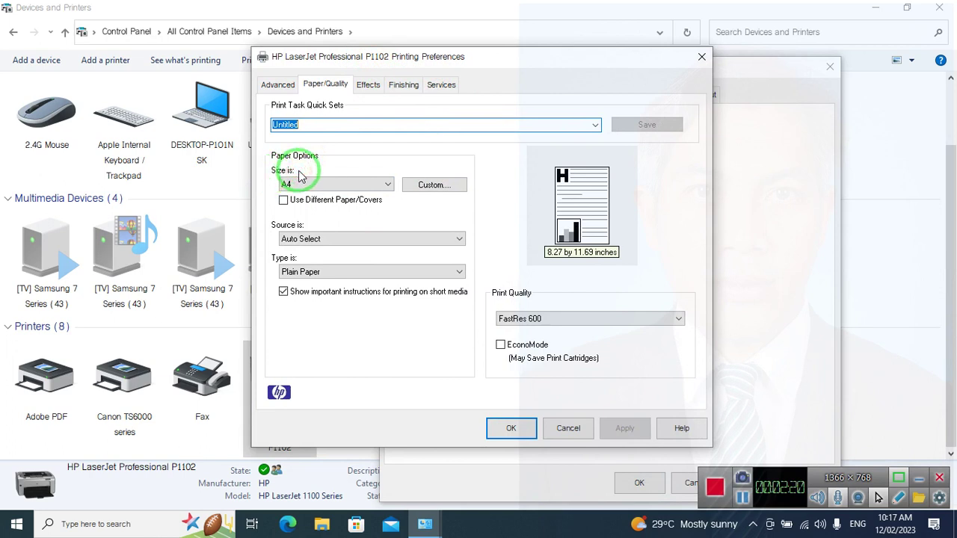
left_click(381, 183)
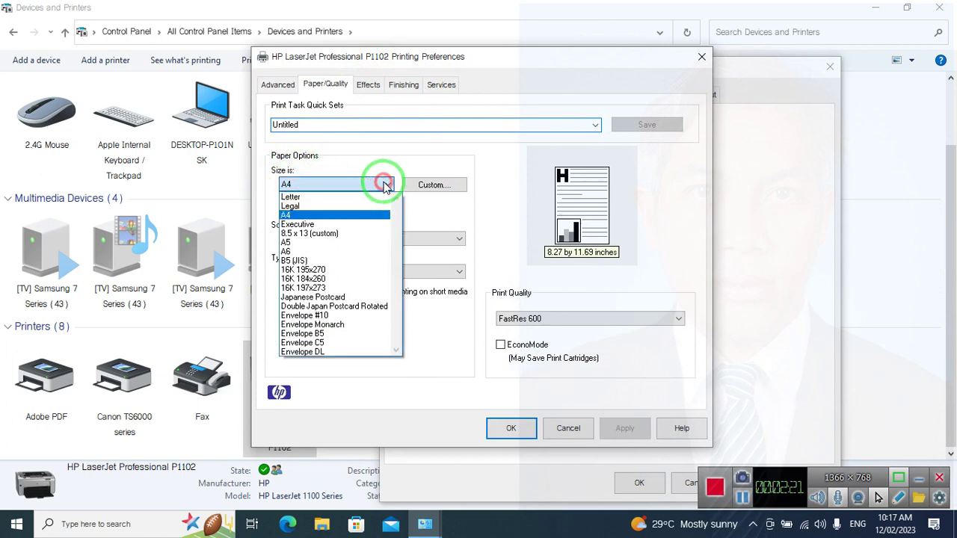
left_click(340, 219)
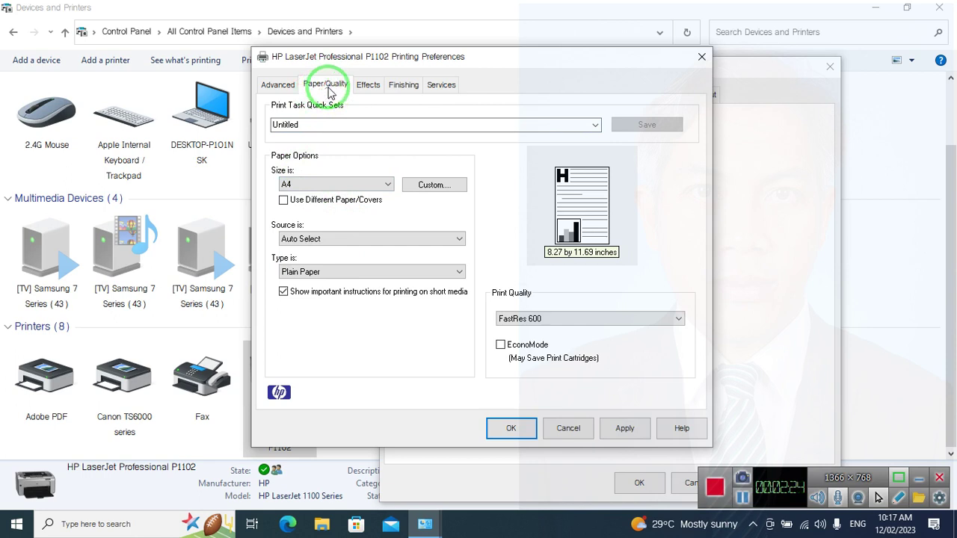
Review the Advanced, Effects, Finishing and Services preferences, then accept the printer settings and close Devices and Printers.
left_click(280, 86)
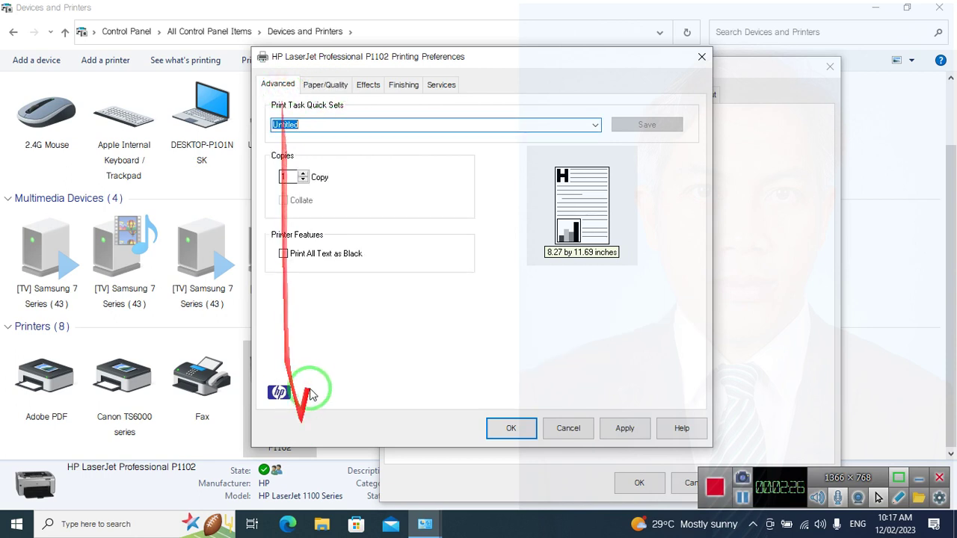
left_click(366, 85)
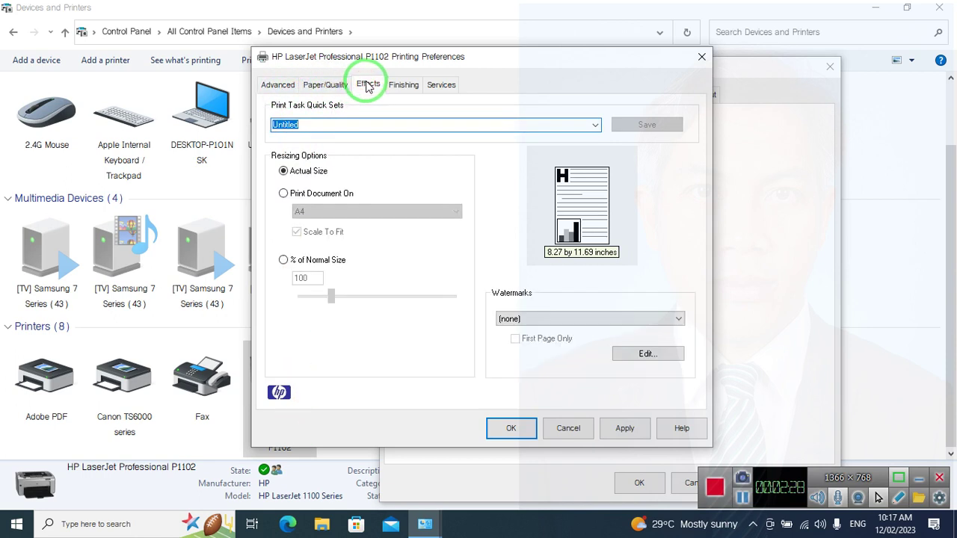
left_click(394, 86)
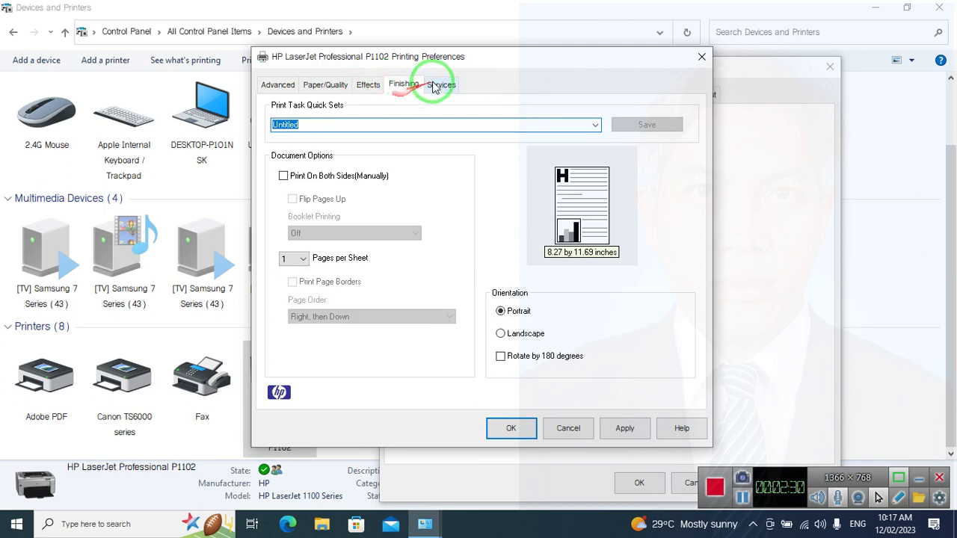
left_click(439, 87)
left_click(337, 93)
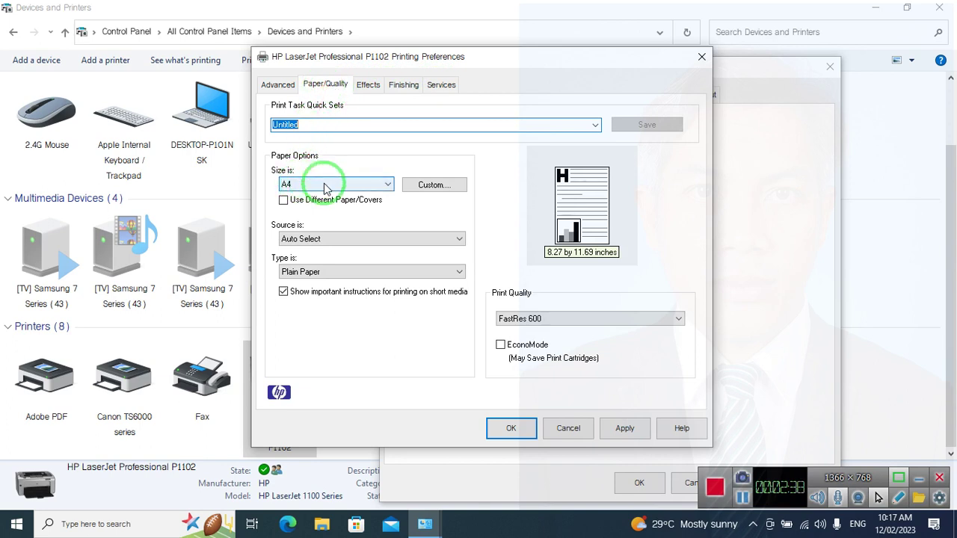
left_click(511, 426)
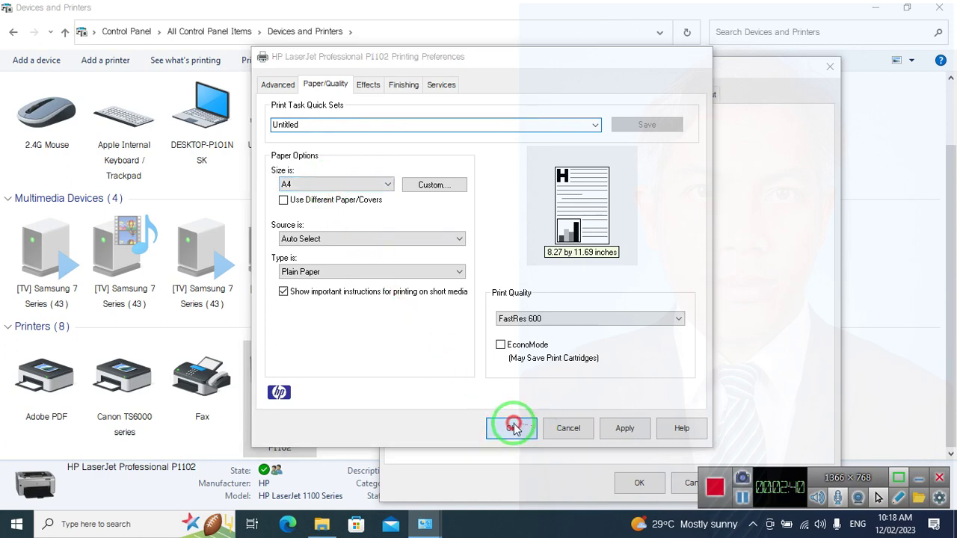
left_click(642, 482)
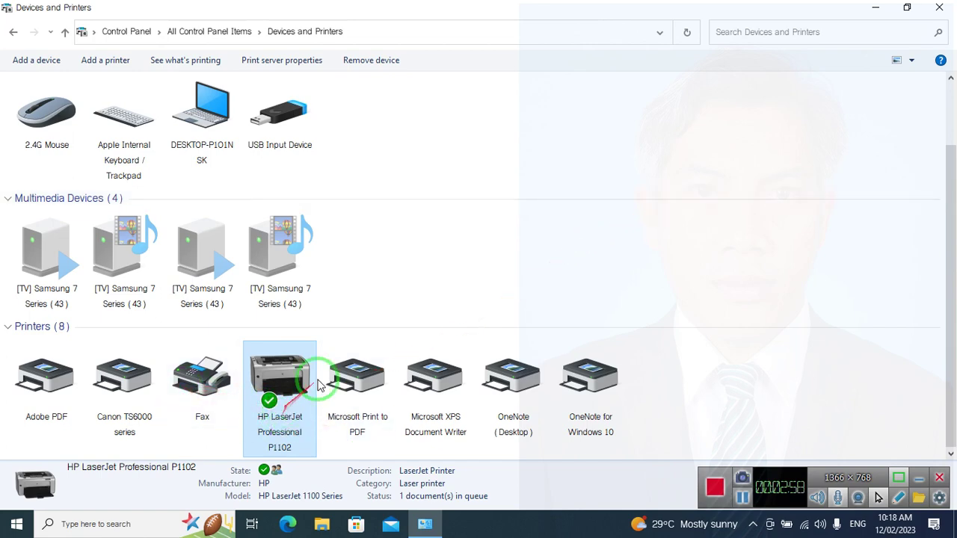
left_click(938, 7)
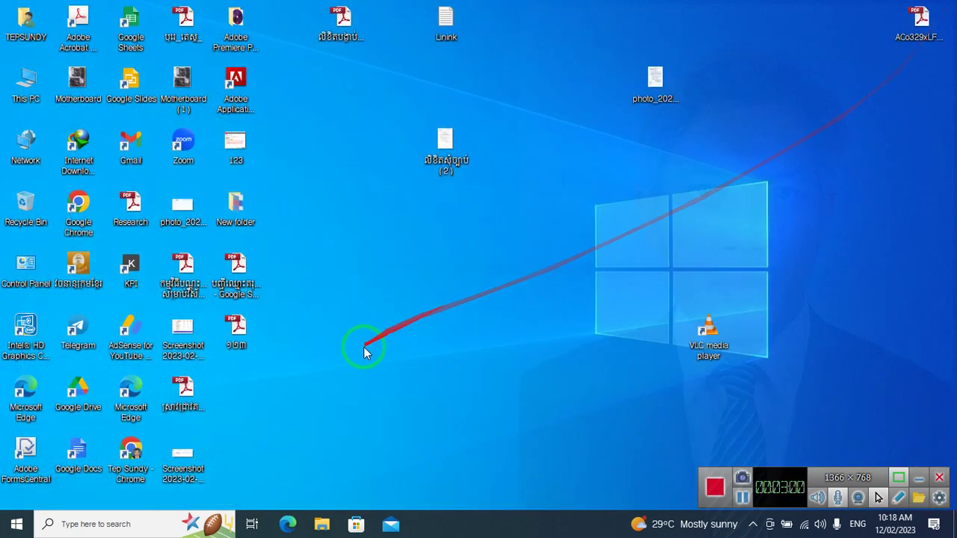
Start Word and create a blank document.
left_click(16, 523)
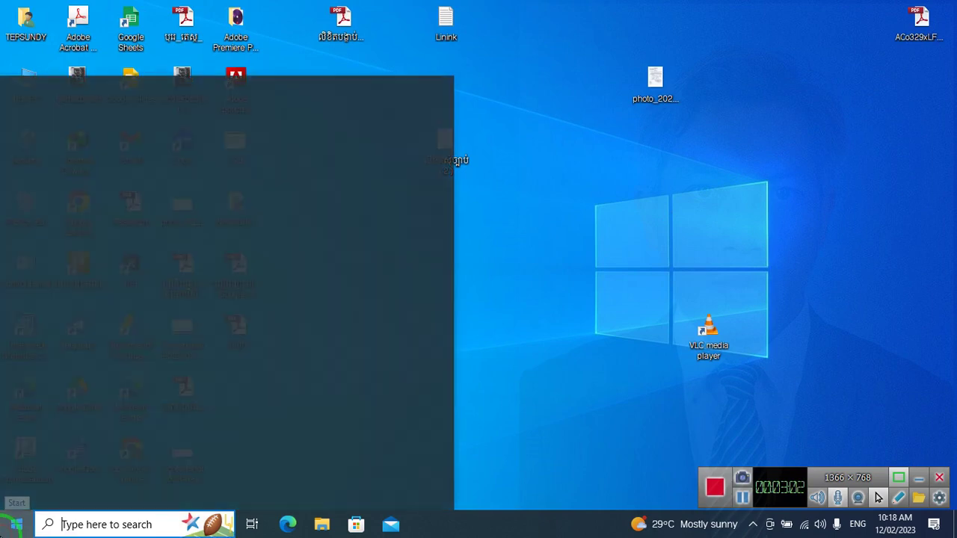
scroll(60, 246, "down", 5)
scroll(59, 246, "down", 10)
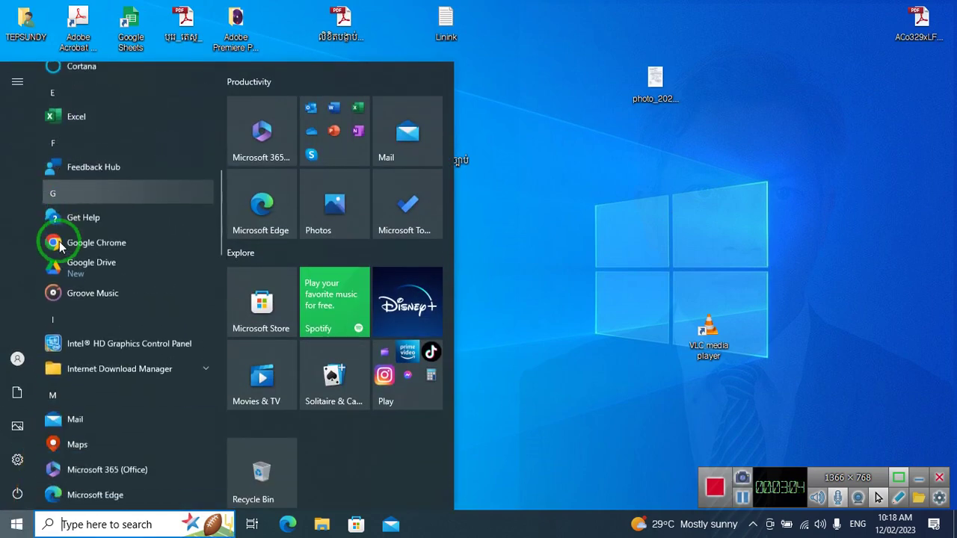
scroll(62, 252, "down", 3)
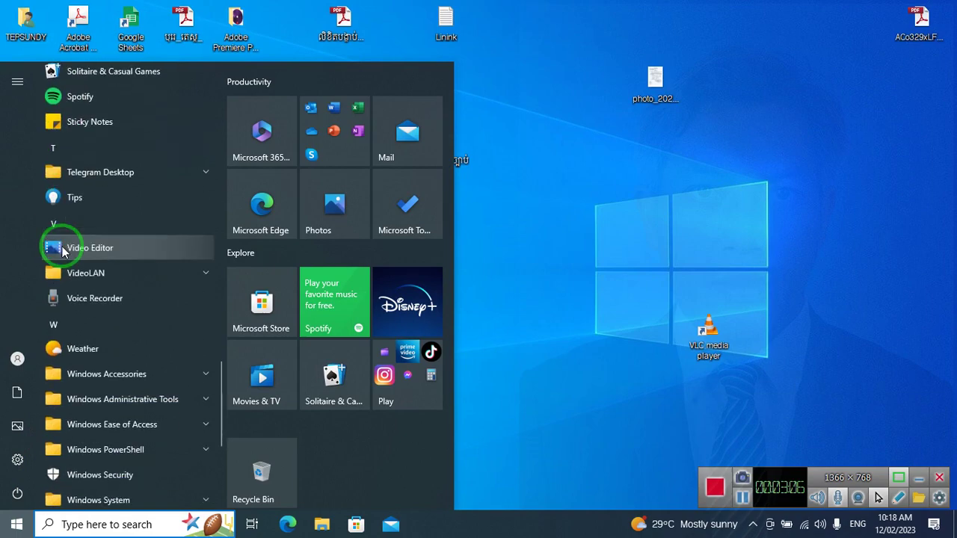
scroll(64, 254, "up", 5)
scroll(65, 256, "down", 4)
scroll(65, 258, "down", 2)
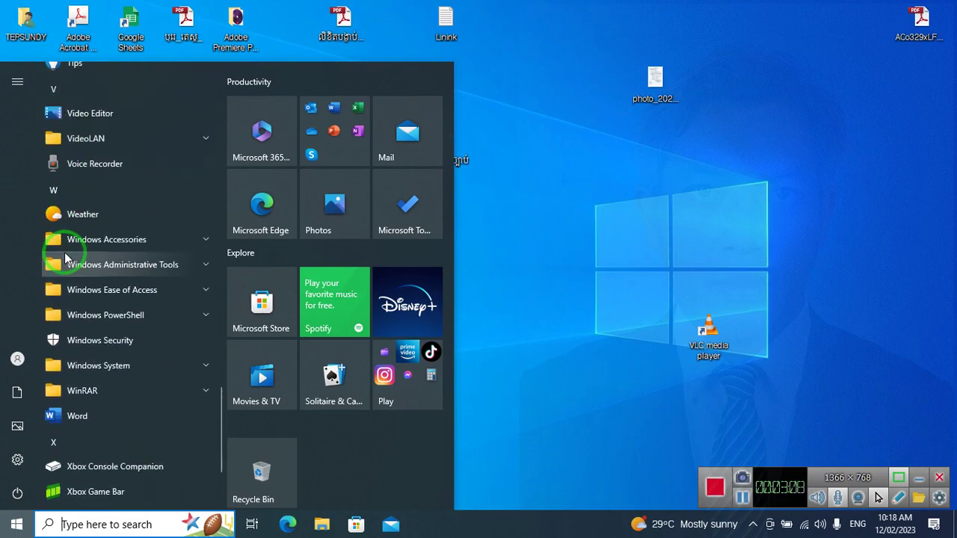
scroll(65, 262, "up", 6)
scroll(66, 265, "down", 7)
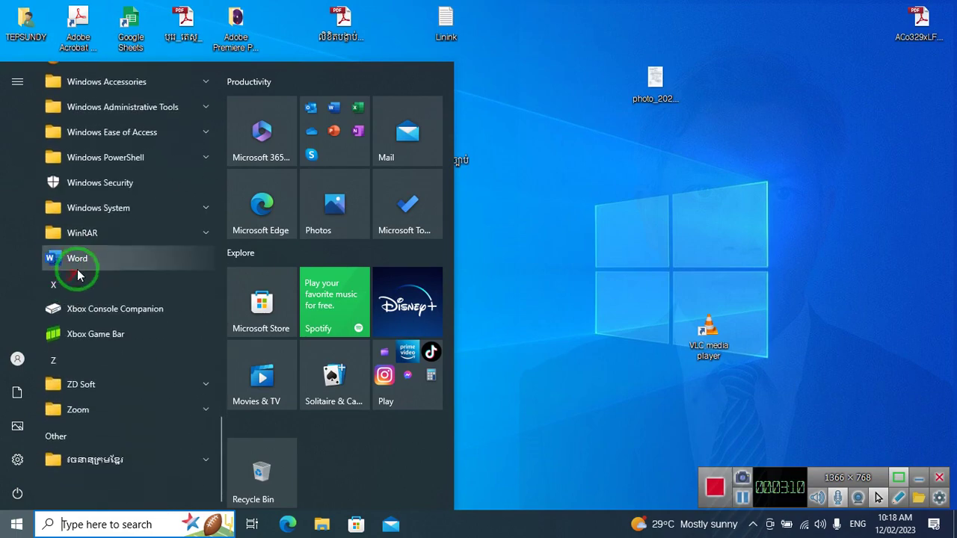
left_click(66, 262)
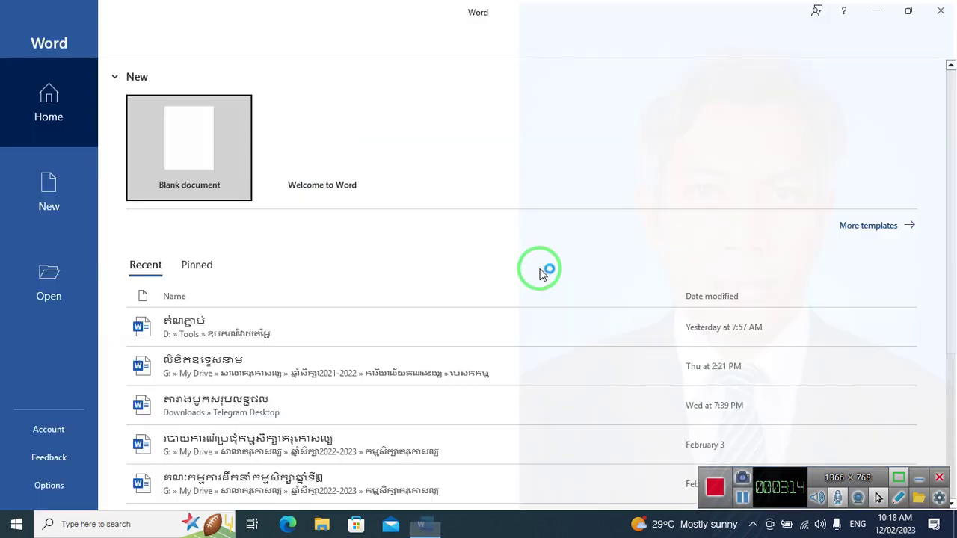
left_click(175, 149)
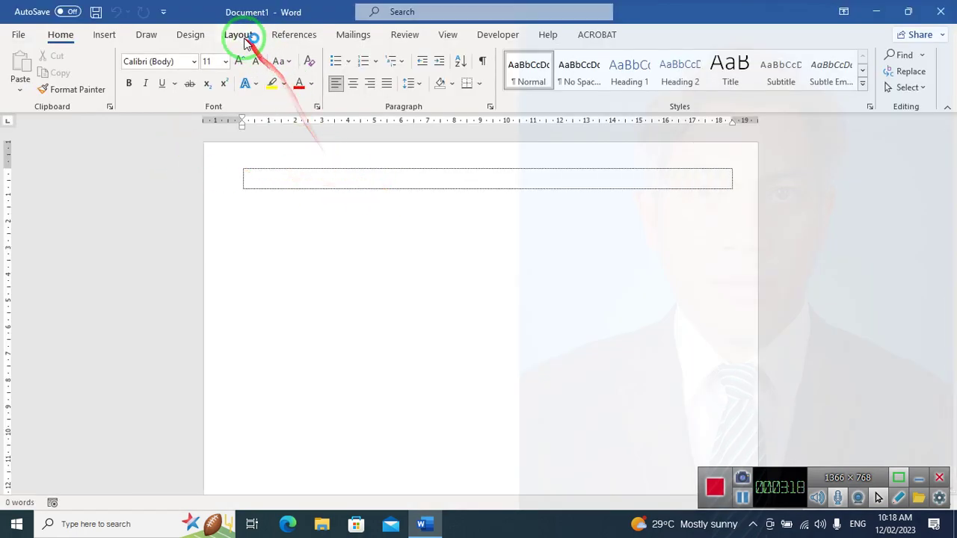
Set the blank document's paper size to A4 in Page Setup, then close Word and discard the document.
left_click(245, 37)
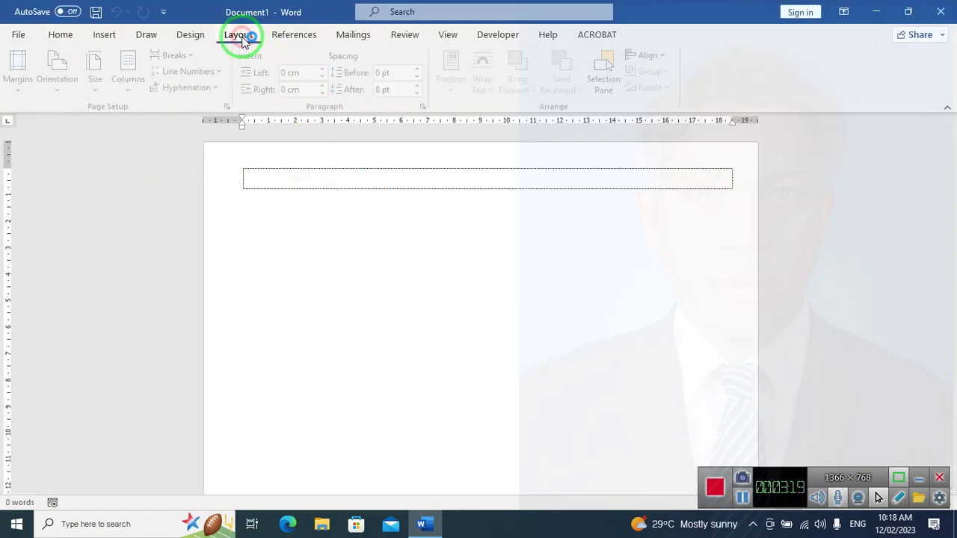
left_click(232, 109)
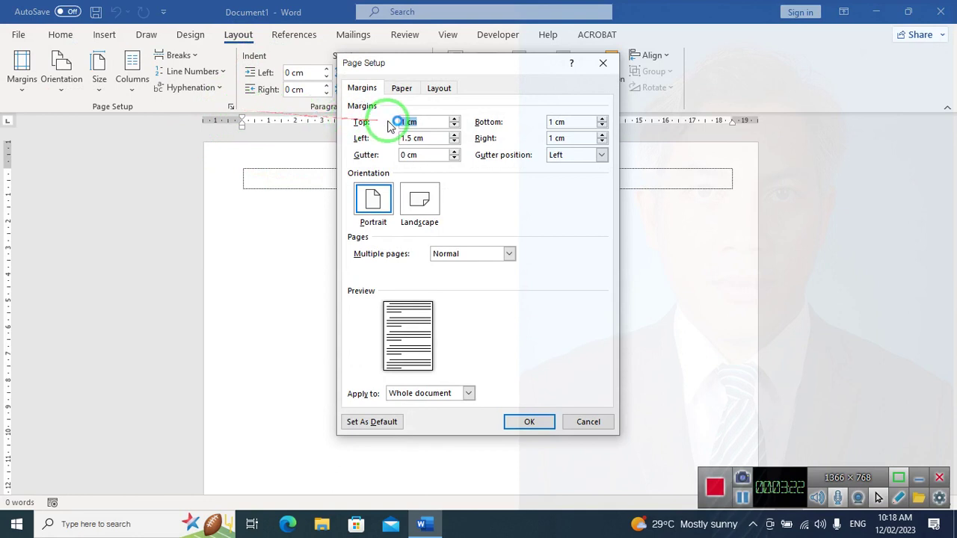
left_click(401, 88)
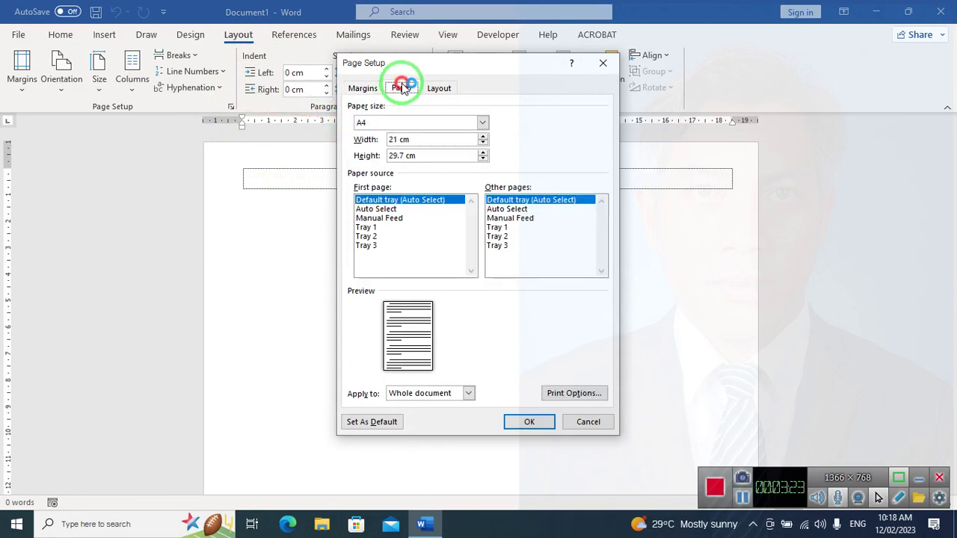
left_click(395, 123)
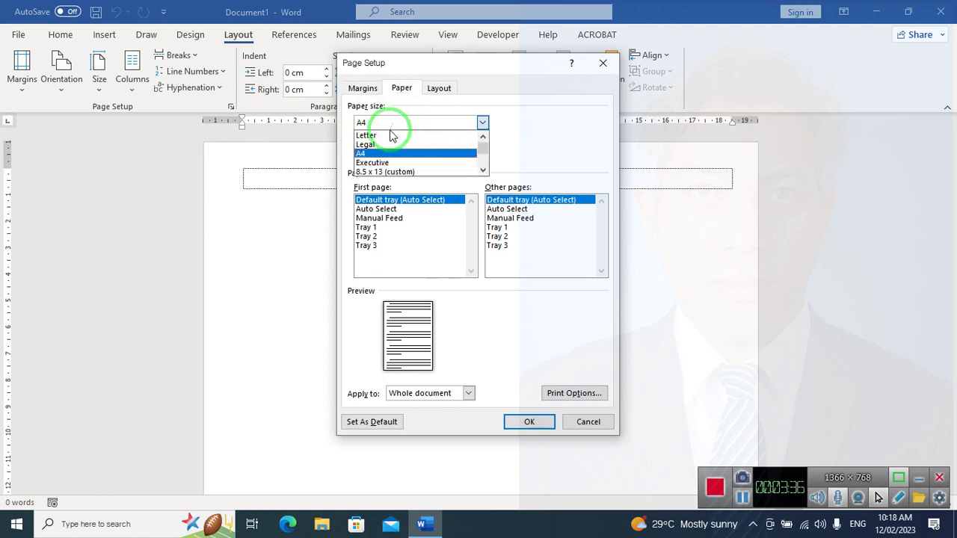
left_click(388, 135)
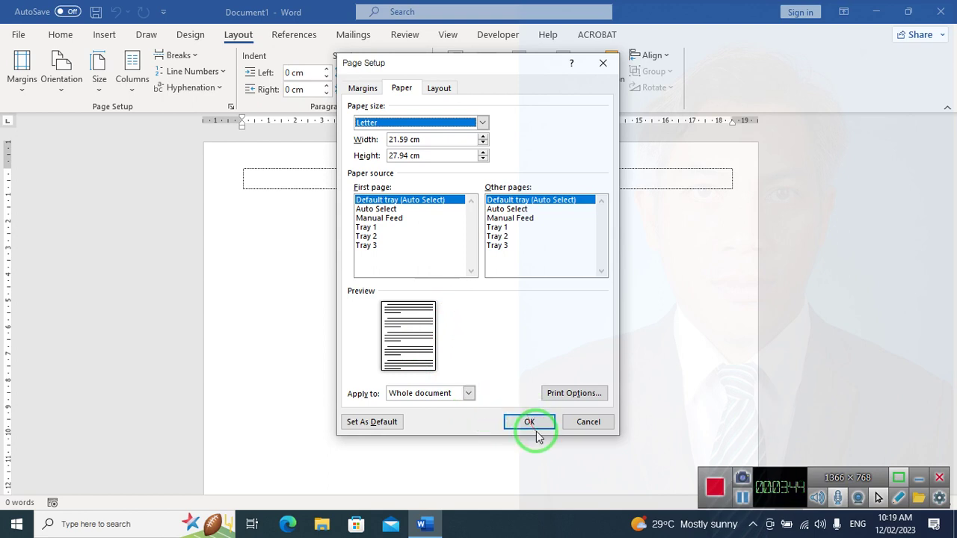
left_click(481, 121)
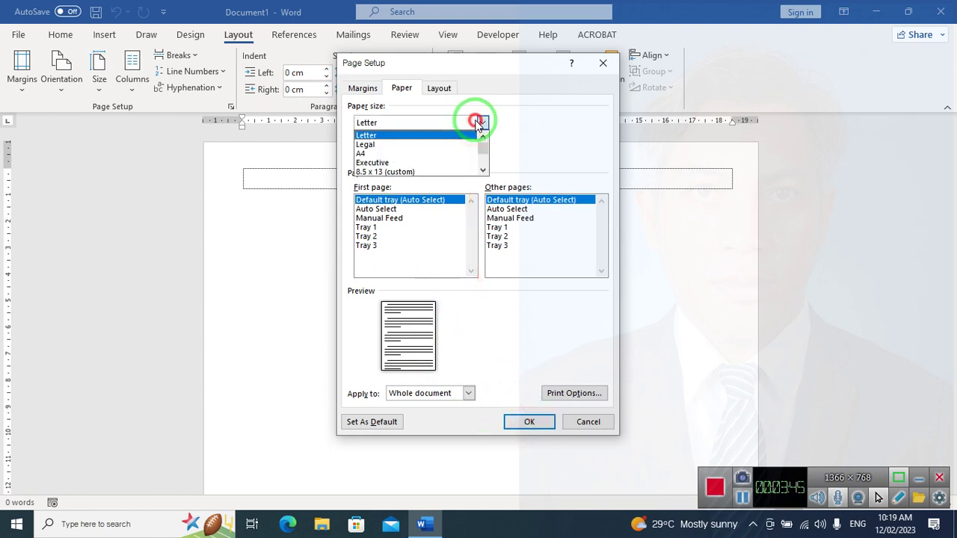
left_click(371, 155)
left_click(526, 421)
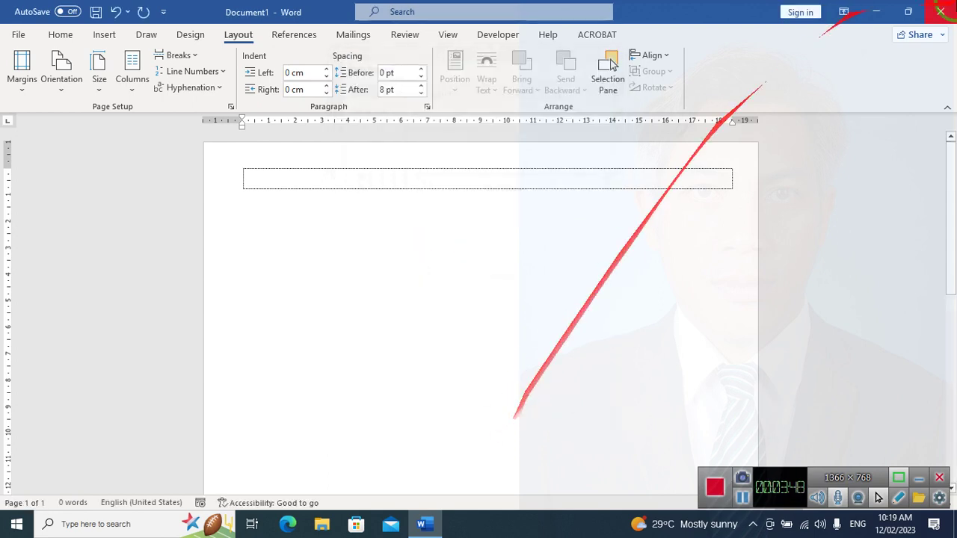
left_click(940, 12)
left_click(469, 289)
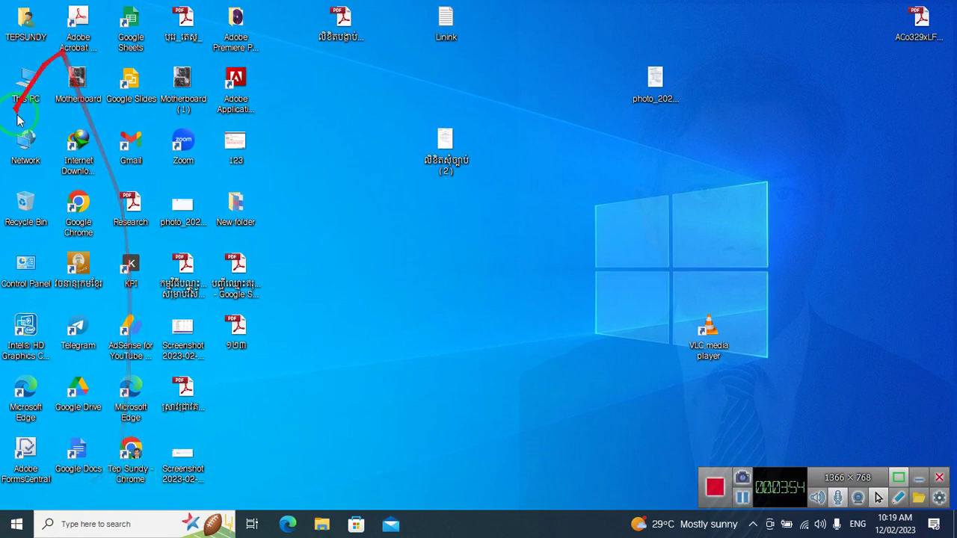
Open the ថវិកា2023 folder inside the 2022-2023 school-year folder in My Drive on Google Drive (G:).
key("super+e")
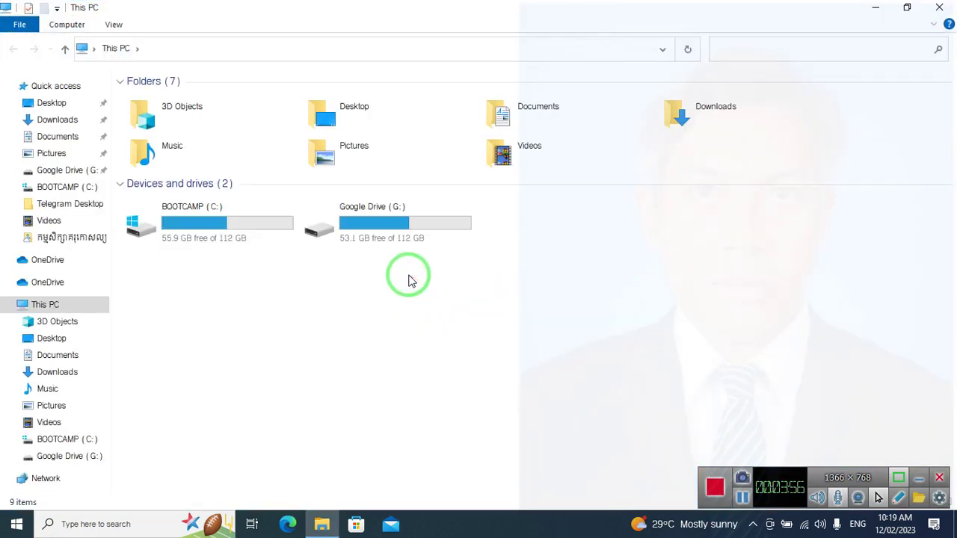
left_click(415, 237)
double_click(414, 237)
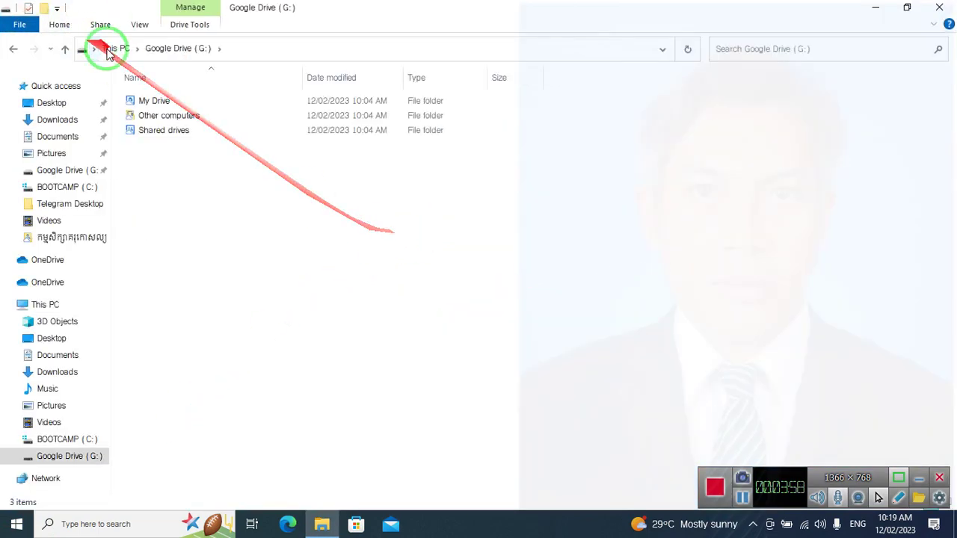
double_click(186, 102)
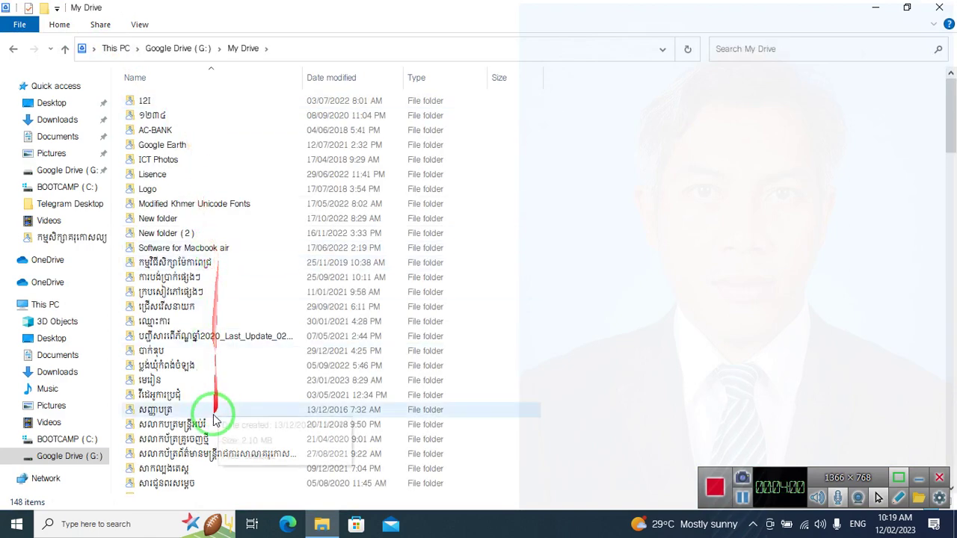
scroll(194, 419, "down", 1)
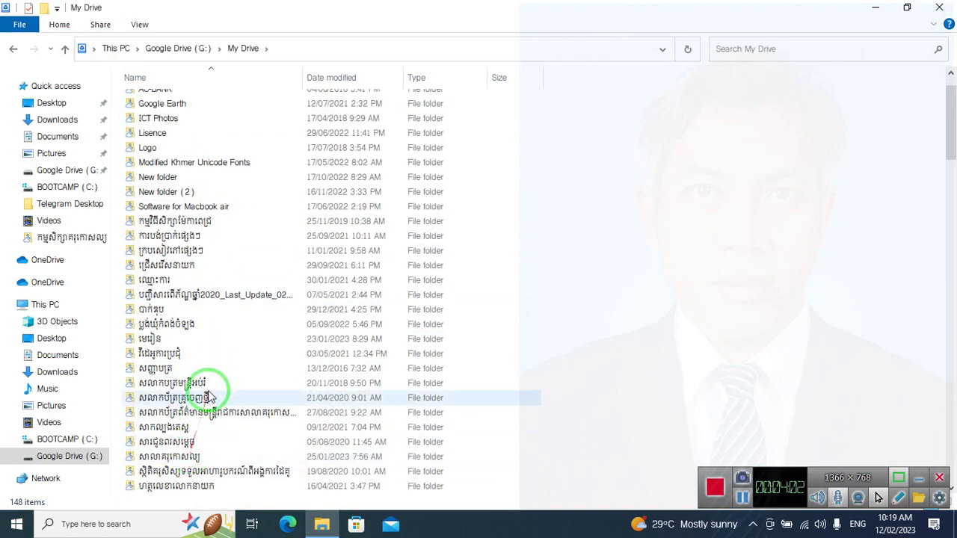
double_click(199, 453)
double_click(209, 218)
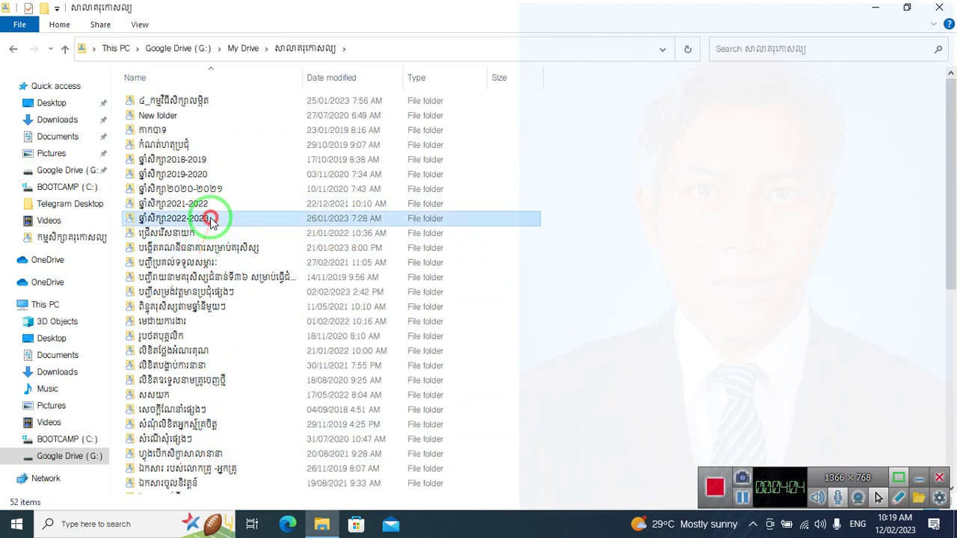
double_click(183, 135)
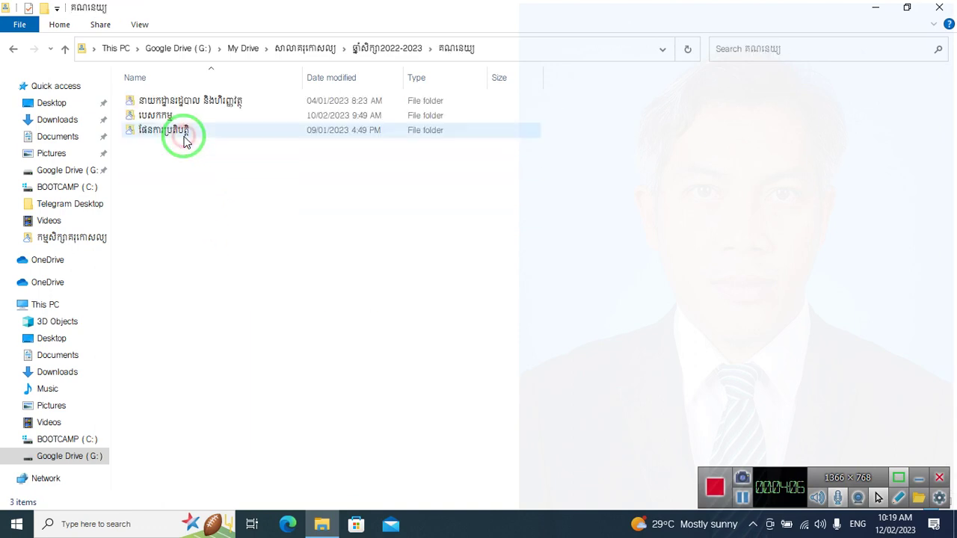
double_click(185, 138)
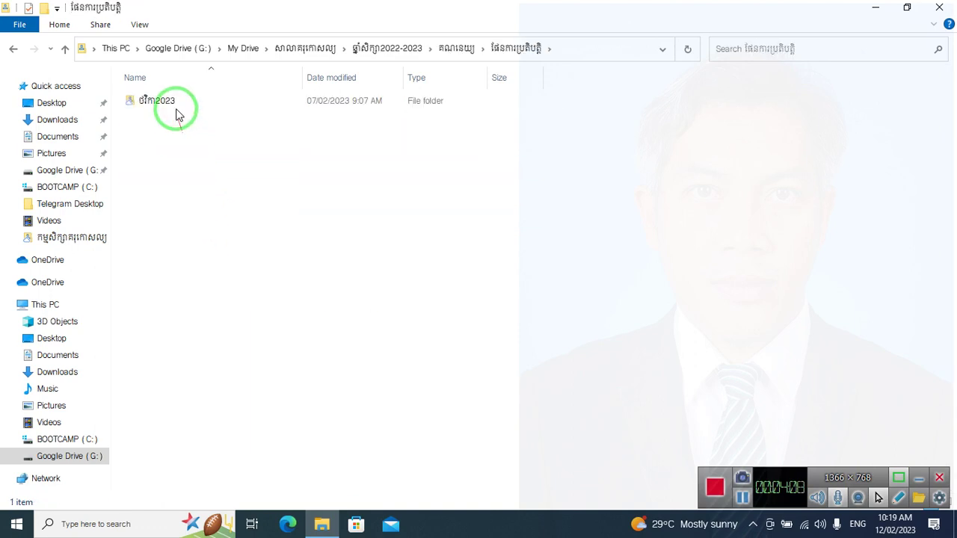
double_click(179, 100)
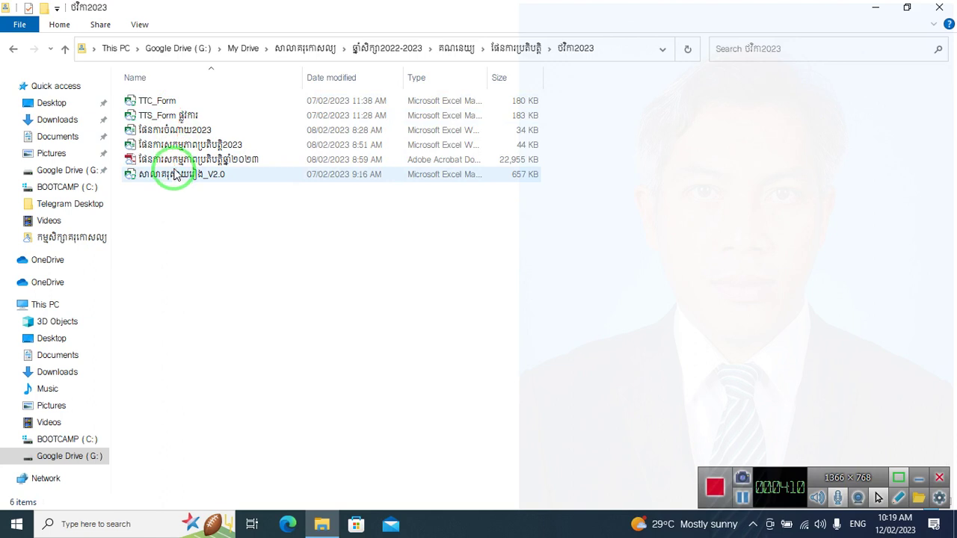
Open the ផែនការសកម្មភាពប្រតិបត្តិ2023 workbook in Excel and enable its automatic link updates and content.
left_click(170, 147)
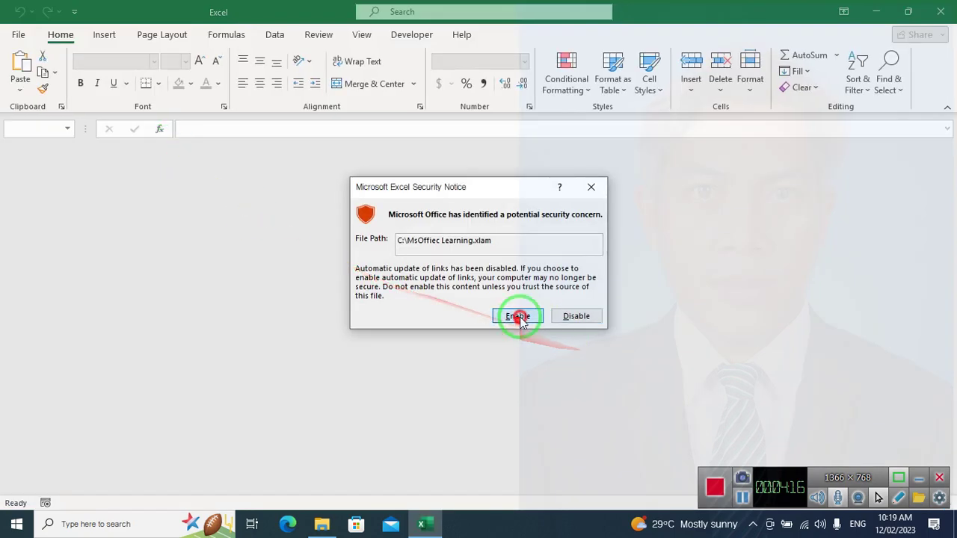
left_click(516, 317)
left_click(410, 308)
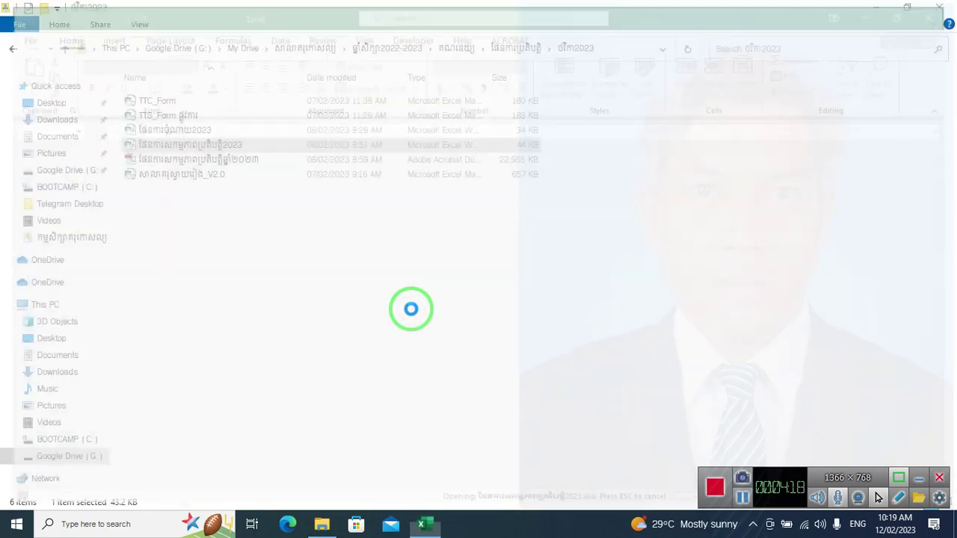
scroll(410, 308, "up", 10)
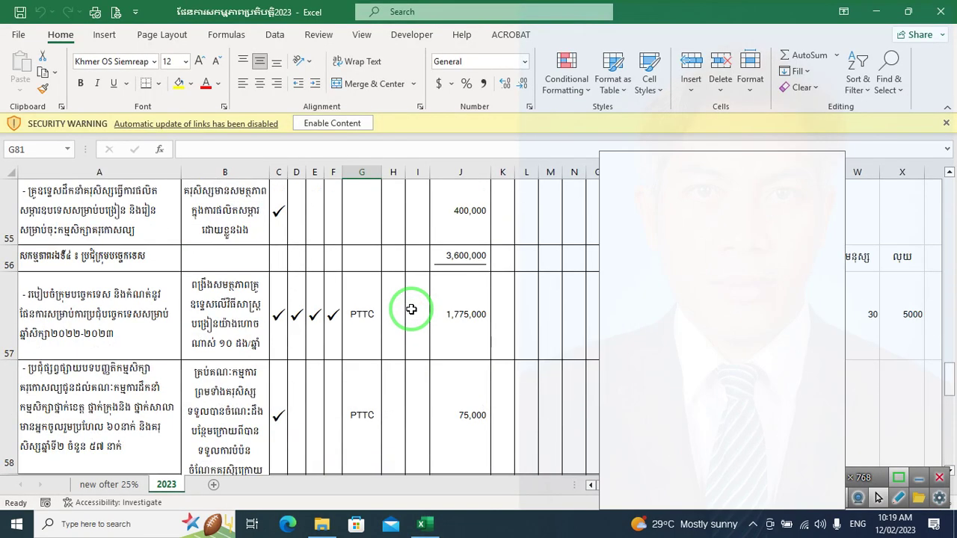
scroll(329, 283, "up", 4)
left_click(814, 191)
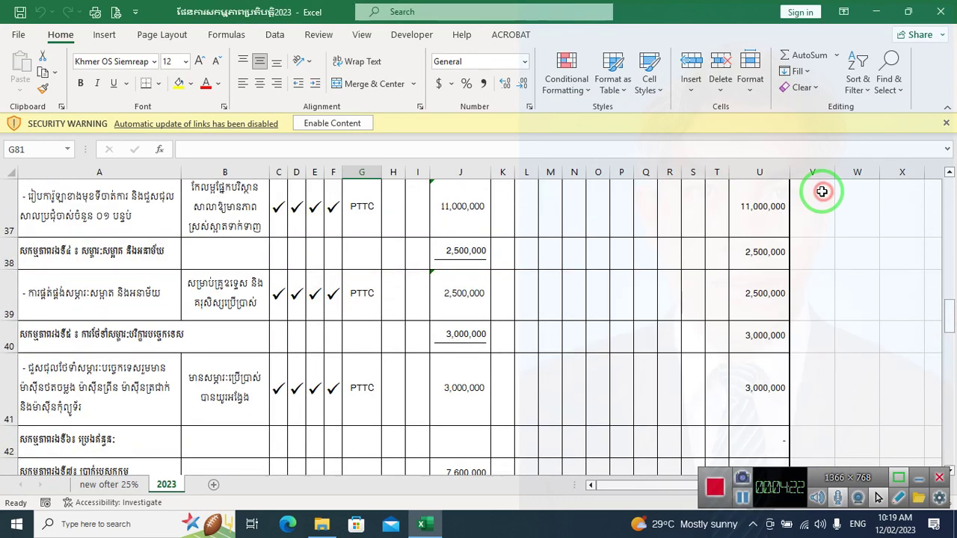
scroll(331, 250, "up", 10)
left_click(347, 123)
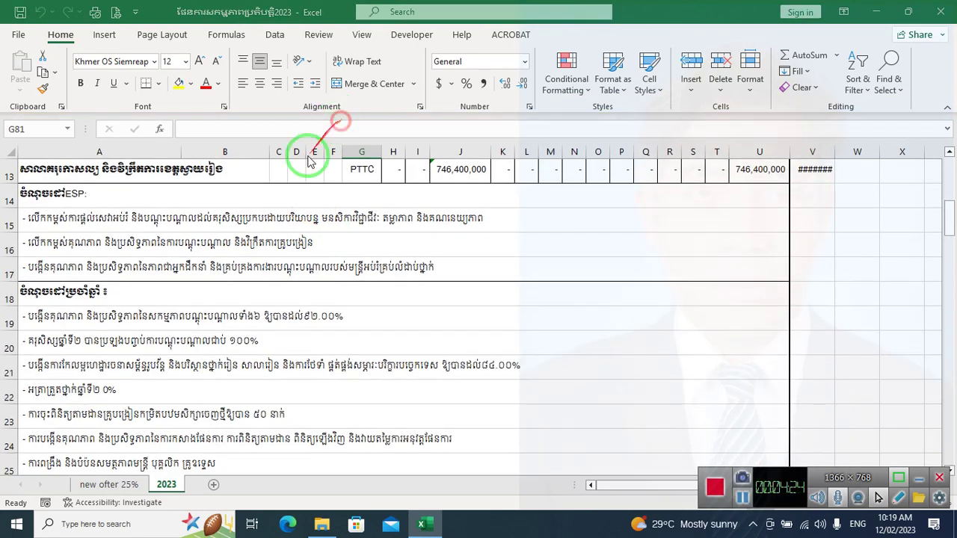
left_click(442, 305)
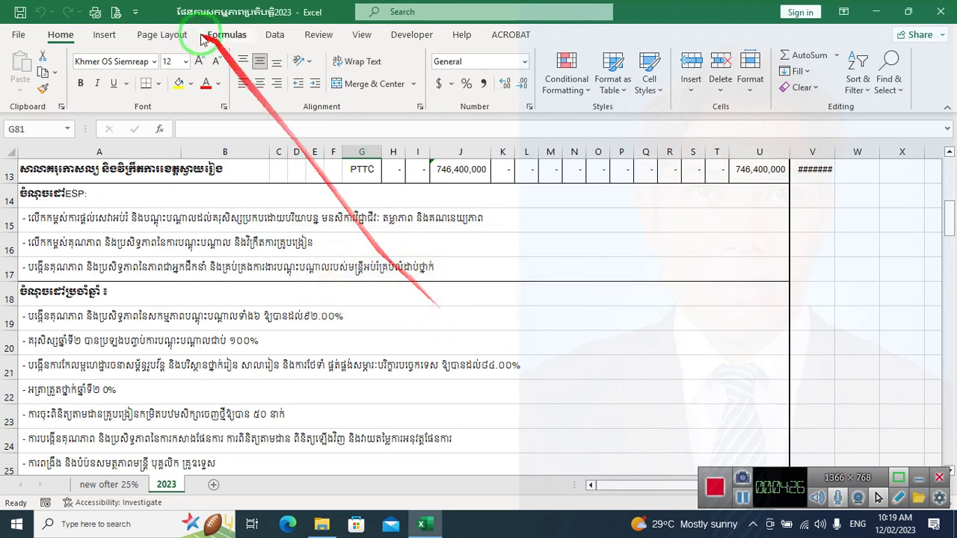
Check the 2023 sheet's print preview, then open Page Setup and review the orientation, scaling and paper size.
left_click(114, 12)
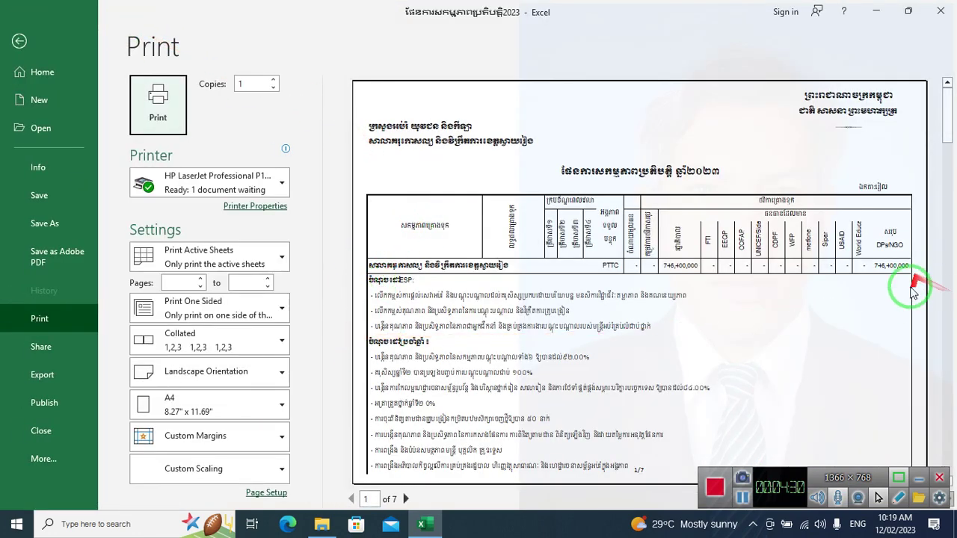
left_click(19, 42)
left_click(163, 36)
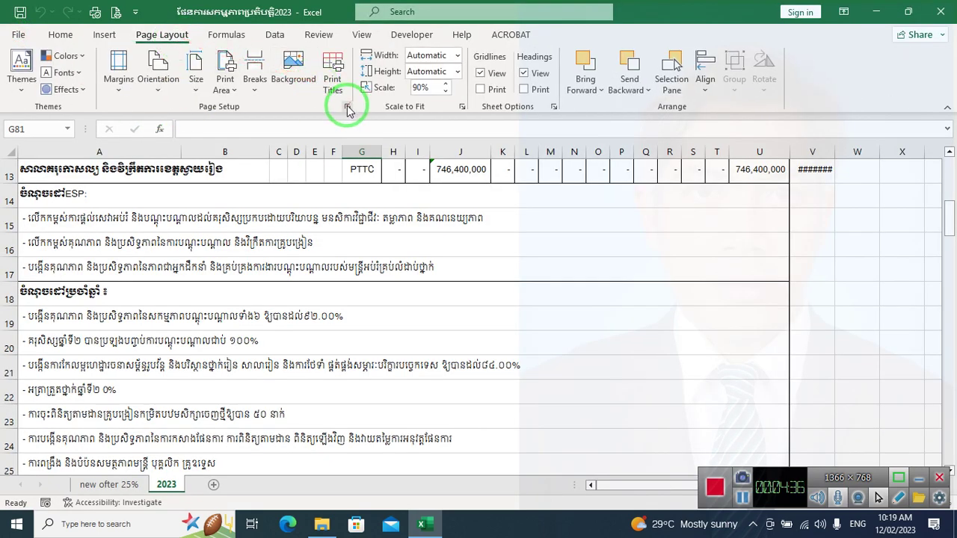
left_click_drag(205, 102, 321, 112)
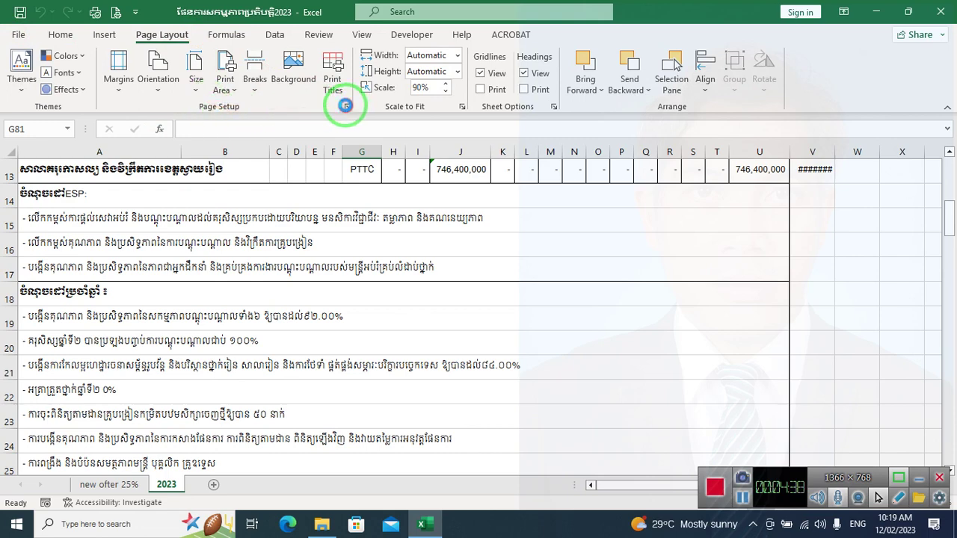
left_click(345, 106)
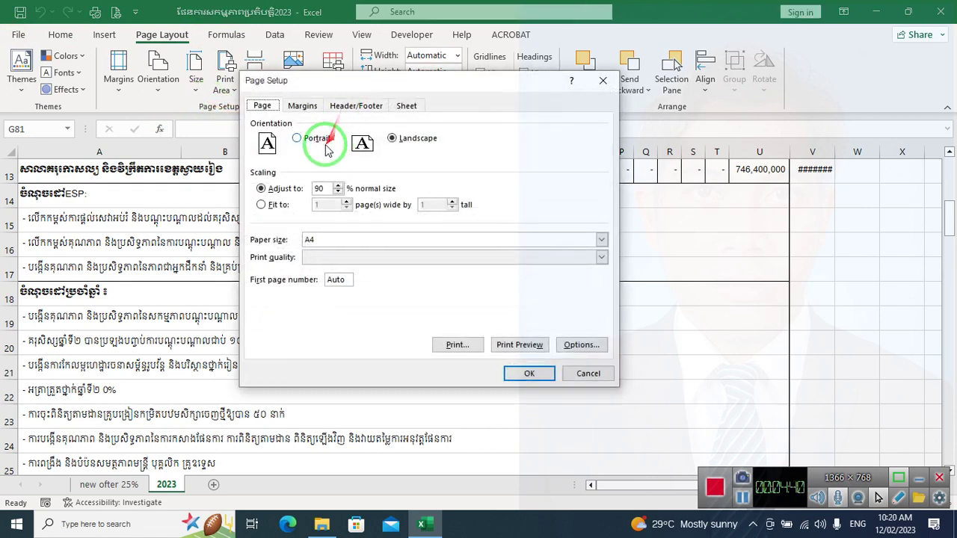
left_click_drag(299, 253, 333, 252)
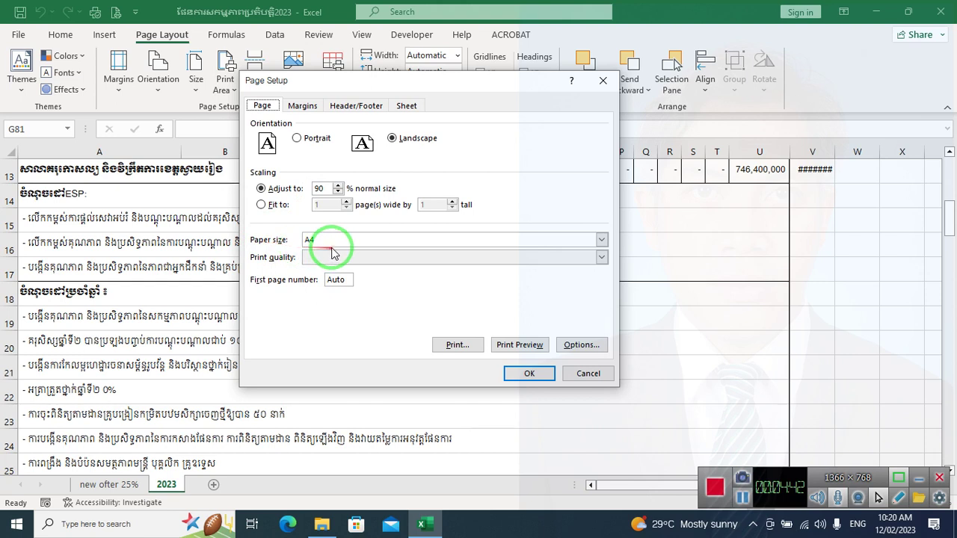
Examine the page margin settings in Page Setup, including the left and right margins.
left_click(302, 107)
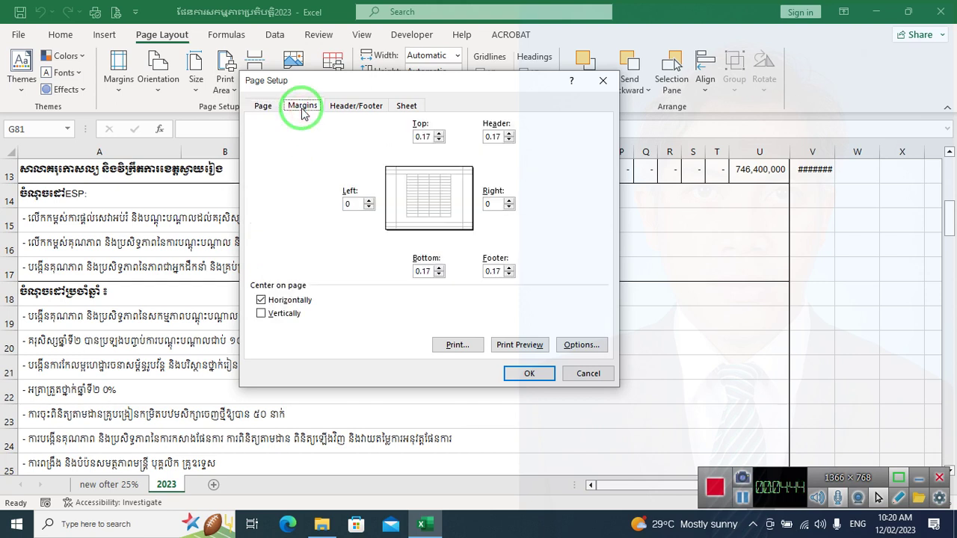
left_click_drag(302, 113, 309, 267)
mouse_move(514, 220)
left_mouse_down()
mouse_move(541, 214)
mouse_move(381, 222)
left_mouse_up()
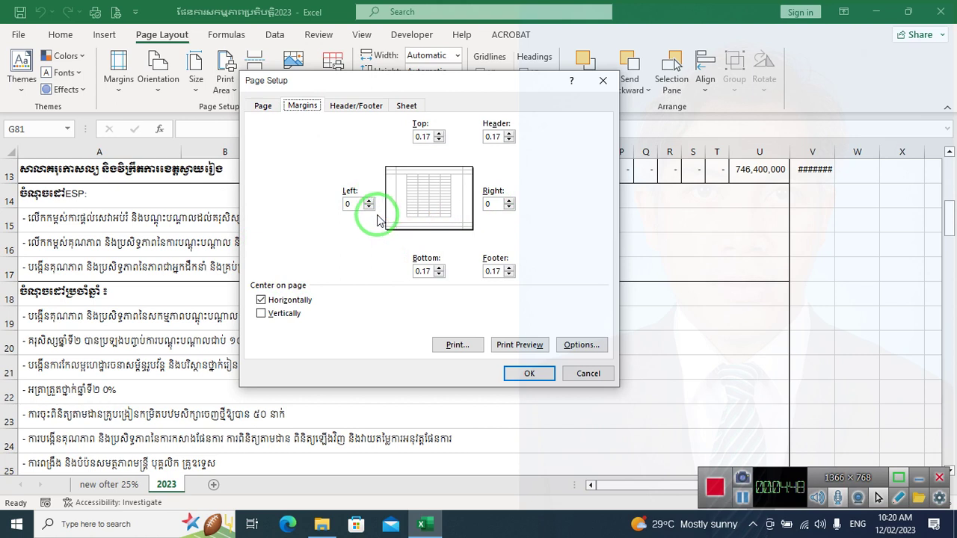
left_click_drag(374, 208, 551, 214)
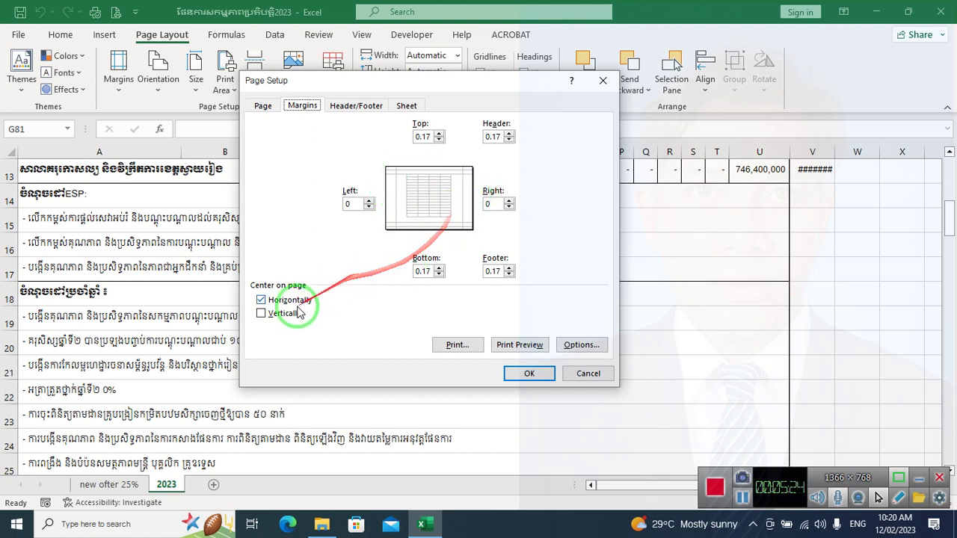
Try centering the sheet vertically instead of horizontally on the page, then restore horizontal centering only.
left_click(268, 301)
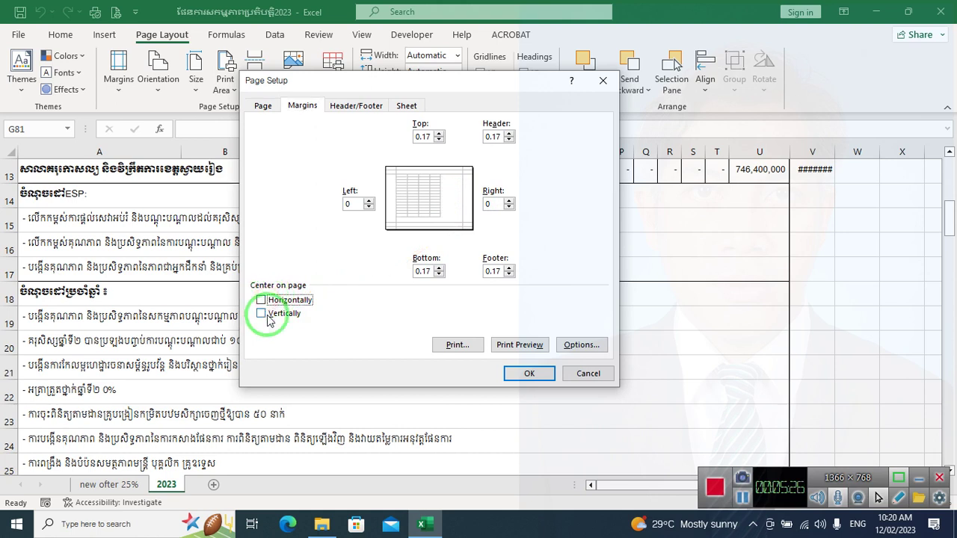
left_click(270, 319)
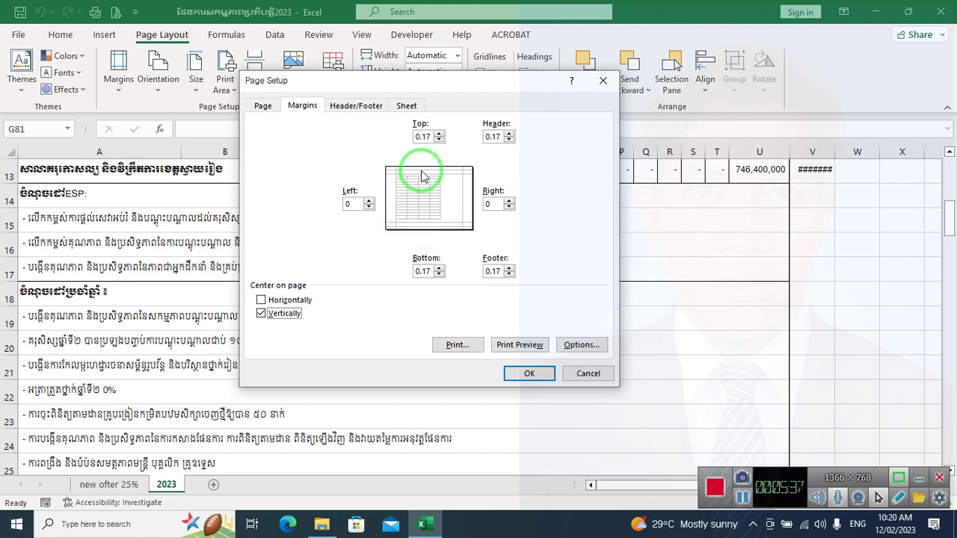
left_click(274, 313)
left_click(275, 300)
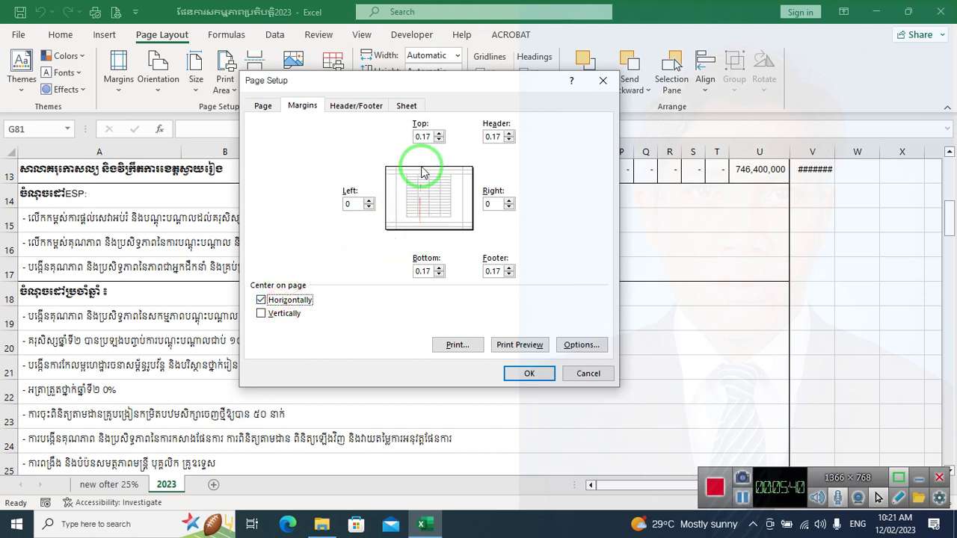